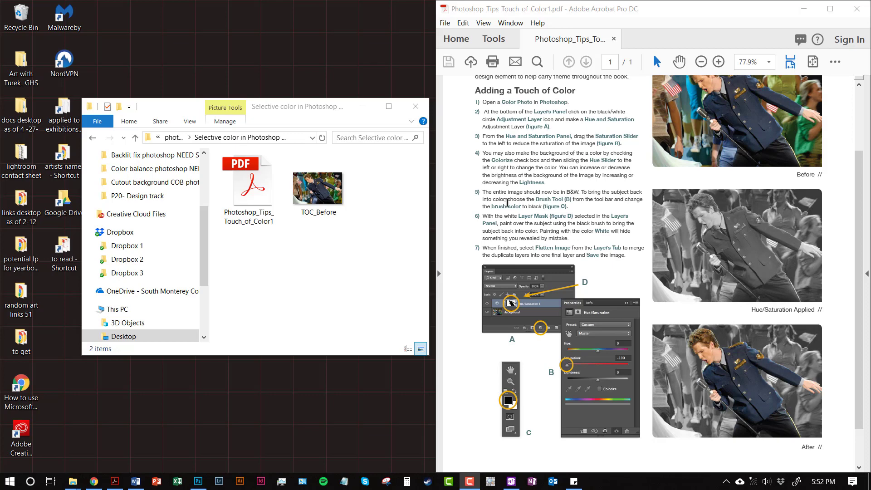
- Switch to Photoshop, open the TOC_Before photo from the Selective color folder in it, and minimize the folder window
{"action": "left_click", "coordinate": [355, 242]}
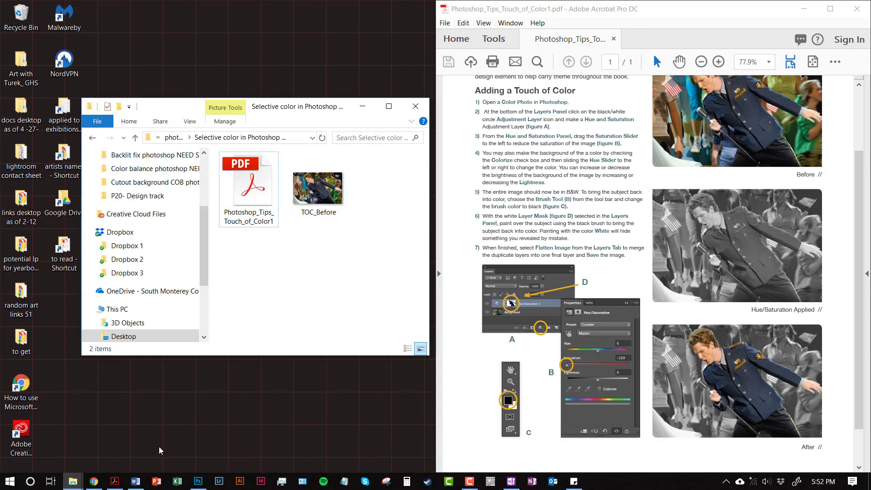
{"action": "left_click", "coordinate": [198, 481]}
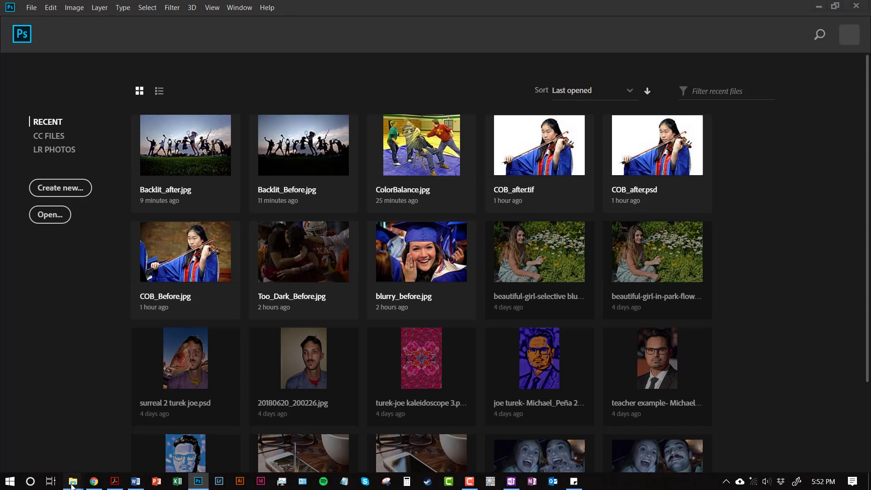
{"action": "mouse_move", "coordinate": [73, 481]}
{"action": "left_click", "coordinate": [71, 439]}
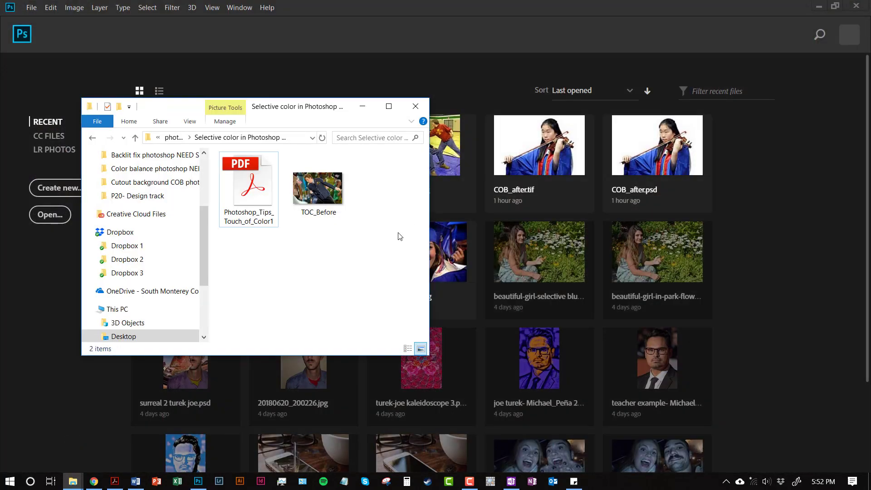
{"action": "left_click_drag", "start_coordinate": [316, 192], "coordinate": [56, 319]}
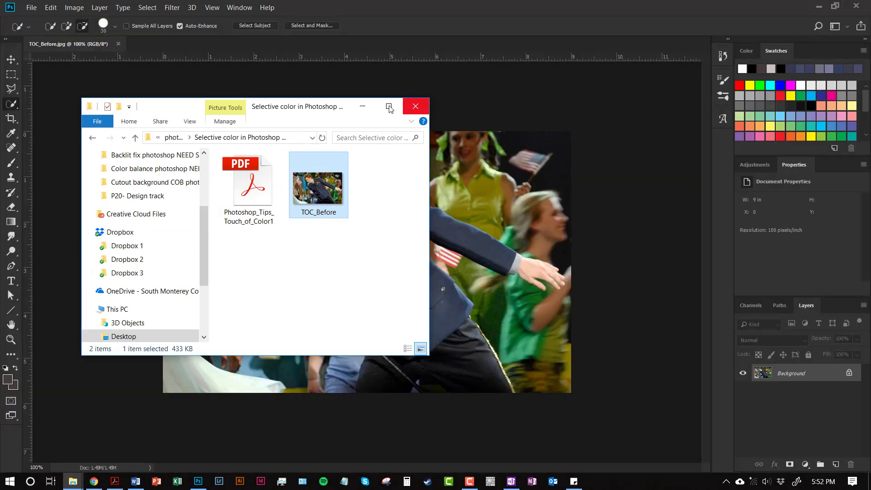
{"action": "left_click", "coordinate": [362, 106]}
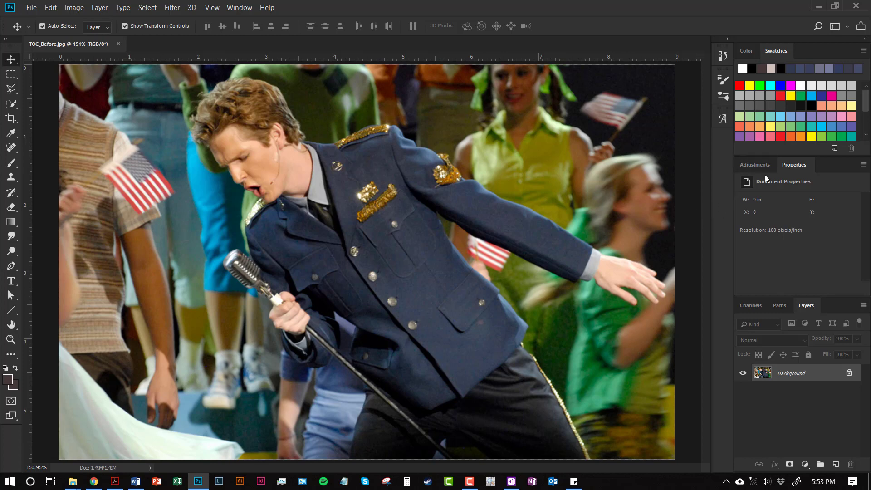
- Add a Hue/Saturation adjustment layer above the photo and lower its saturation to -100
{"action": "left_click", "coordinate": [756, 166]}
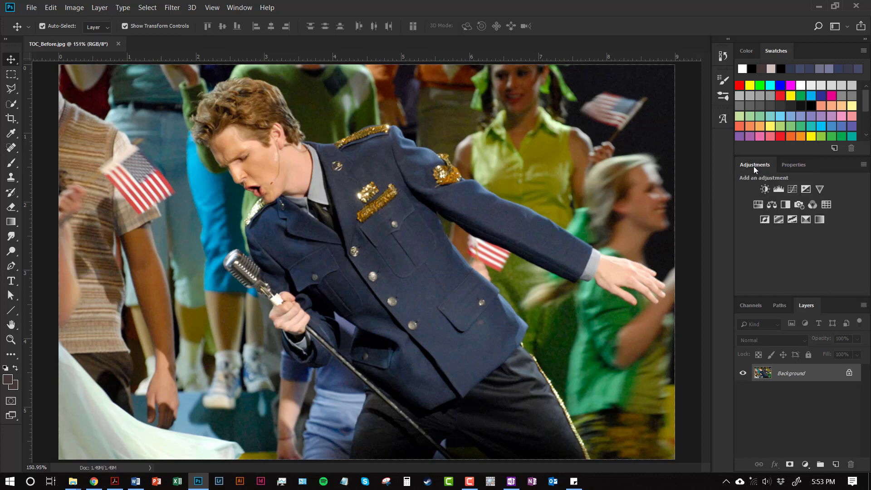
{"action": "left_click", "coordinate": [759, 205]}
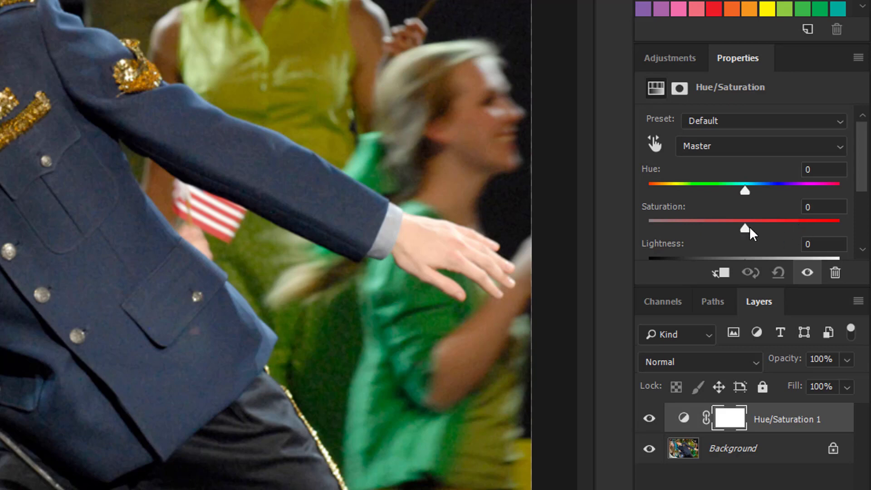
{"action": "left_click_drag", "start_coordinate": [745, 228], "coordinate": [629, 237]}
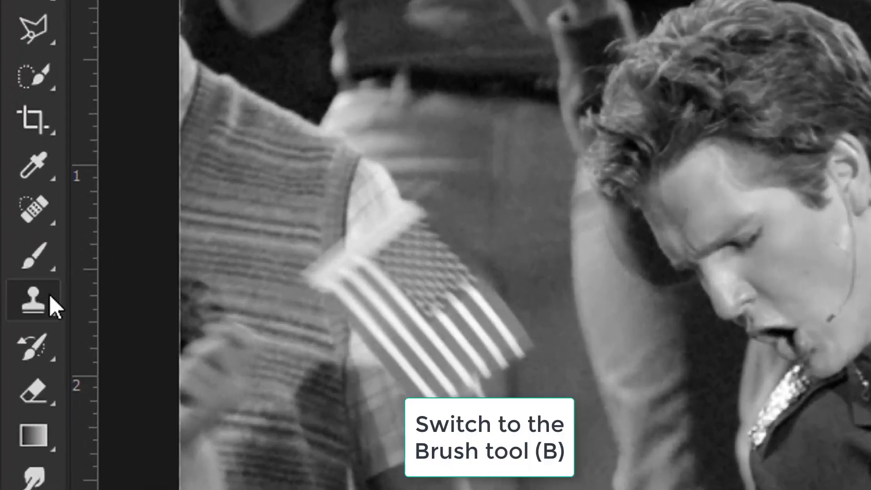
- Activate the Brush tool and set its hardness to 60% and its size to 90 px
{"action": "left_click", "coordinate": [36, 255]}
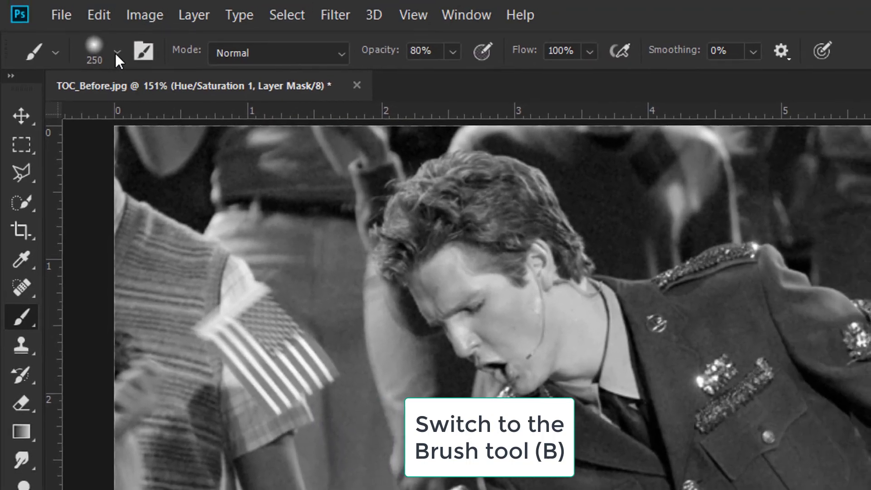
{"action": "left_click", "coordinate": [117, 53]}
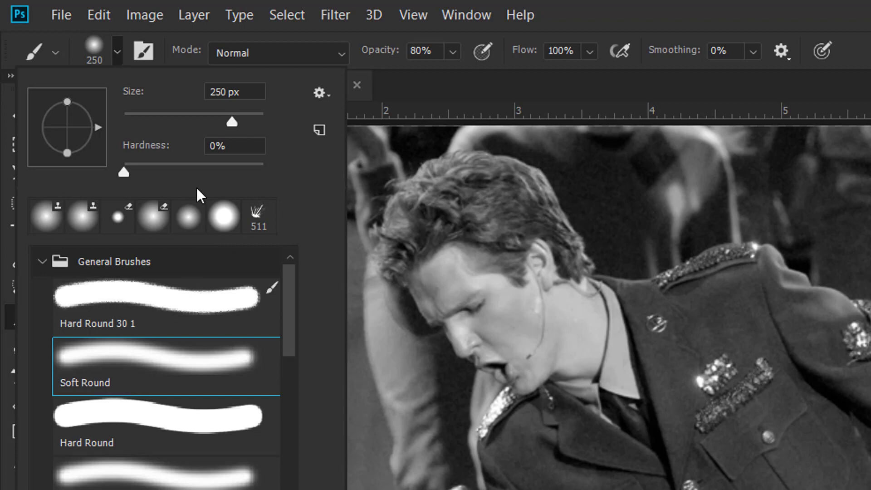
{"action": "left_click_drag", "start_coordinate": [125, 171], "coordinate": [207, 172]}
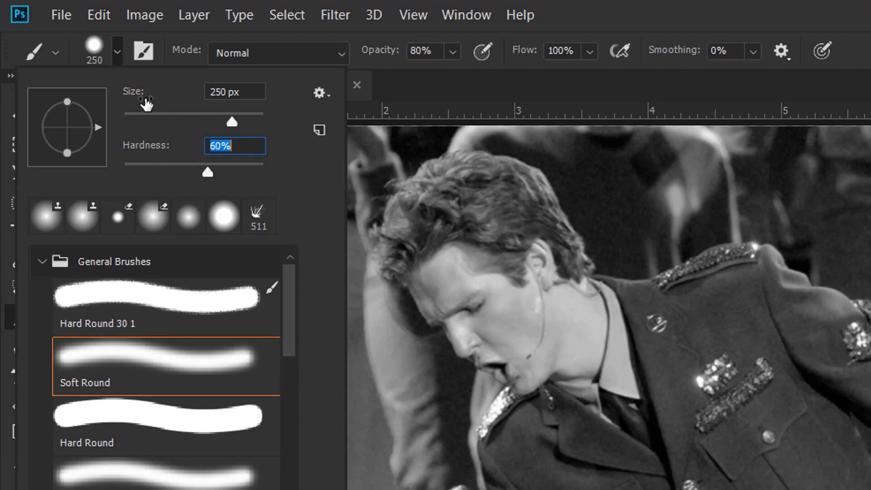
{"action": "left_click_drag", "start_coordinate": [140, 98], "coordinate": [56, 98]}
{"action": "left_click_drag", "start_coordinate": [216, 121], "coordinate": [174, 119]}
{"action": "left_click", "coordinate": [117, 56]}
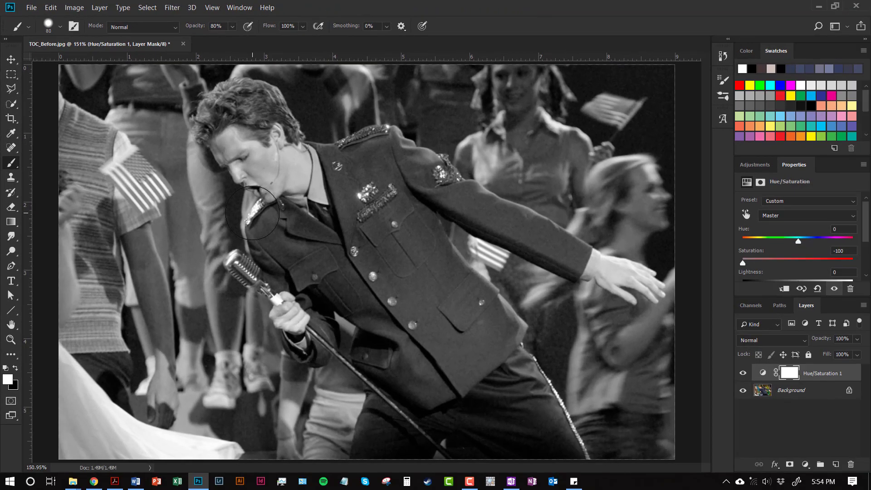
{"action": "key", "text": "]"}
{"action": "key", "text": "]"}
{"action": "key", "text": "]"}
{"action": "key", "text": "]"}
{"action": "key", "text": "["}
{"action": "key", "text": "["}
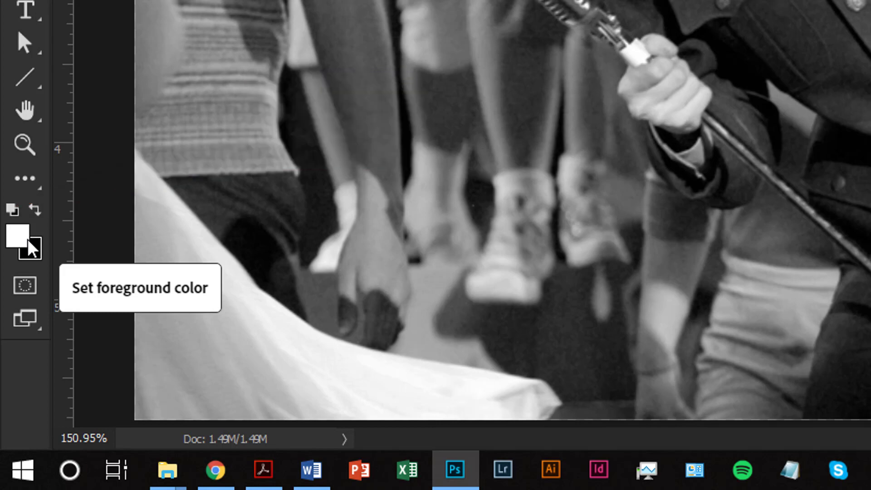
- Paint with black on the Hue/Saturation layer mask over the singer to bring his colour back
{"action": "left_click", "coordinate": [35, 208]}
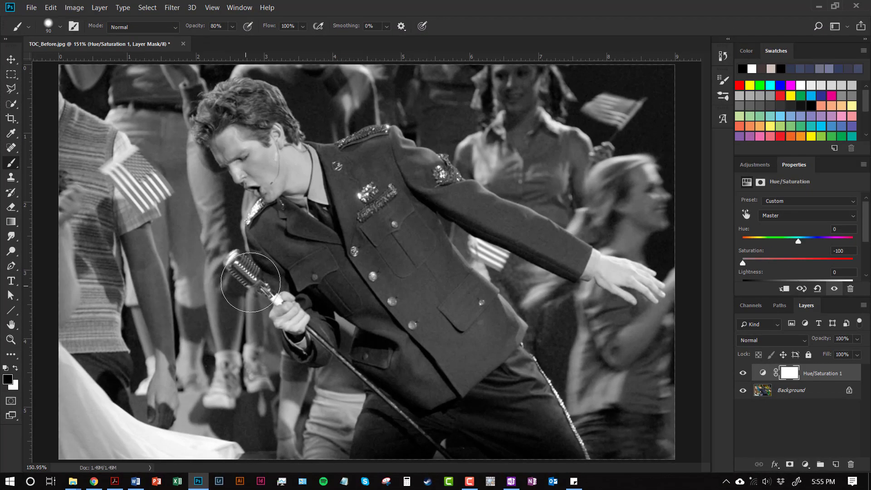
{"action": "mouse_move", "coordinate": [290, 125]}
{"action": "left_mouse_down"}
{"action": "mouse_move", "coordinate": [239, 127]}
{"action": "mouse_move", "coordinate": [194, 143]}
{"action": "mouse_move", "coordinate": [291, 130]}
{"action": "mouse_move", "coordinate": [224, 170]}
{"action": "mouse_move", "coordinate": [395, 147]}
{"action": "mouse_move", "coordinate": [349, 158]}
{"action": "mouse_move", "coordinate": [267, 201]}
{"action": "mouse_move", "coordinate": [447, 185]}
{"action": "mouse_move", "coordinate": [397, 192]}
{"action": "mouse_move", "coordinate": [261, 244]}
{"action": "mouse_move", "coordinate": [441, 220]}
{"action": "mouse_move", "coordinate": [372, 230]}
{"action": "mouse_move", "coordinate": [241, 275]}
{"action": "mouse_move", "coordinate": [439, 271]}
{"action": "mouse_move", "coordinate": [343, 291]}
{"action": "mouse_move", "coordinate": [289, 315]}
{"action": "mouse_move", "coordinate": [484, 314]}
{"action": "mouse_move", "coordinate": [308, 344]}
{"action": "mouse_move", "coordinate": [482, 355]}
{"action": "mouse_move", "coordinate": [391, 379]}
{"action": "mouse_move", "coordinate": [518, 381]}
{"action": "mouse_move", "coordinate": [412, 365]}
{"action": "mouse_move", "coordinate": [516, 340]}
{"action": "mouse_move", "coordinate": [490, 321]}
{"action": "mouse_move", "coordinate": [391, 297]}
{"action": "mouse_move", "coordinate": [370, 283]}
{"action": "mouse_move", "coordinate": [463, 263]}
{"action": "mouse_move", "coordinate": [397, 242]}
{"action": "mouse_move", "coordinate": [334, 200]}
{"action": "mouse_move", "coordinate": [330, 173]}
{"action": "mouse_move", "coordinate": [459, 199]}
{"action": "mouse_move", "coordinate": [641, 278]}
{"action": "left_mouse_up"}
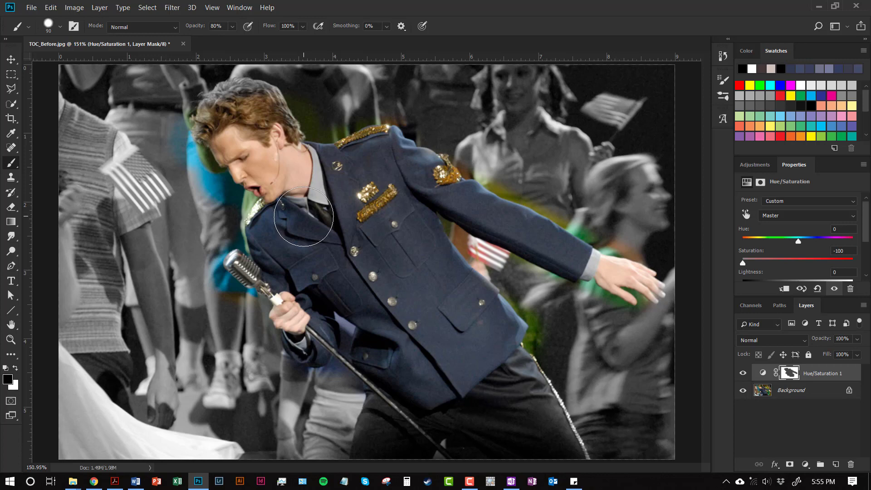
{"action": "left_click", "coordinate": [203, 211]}
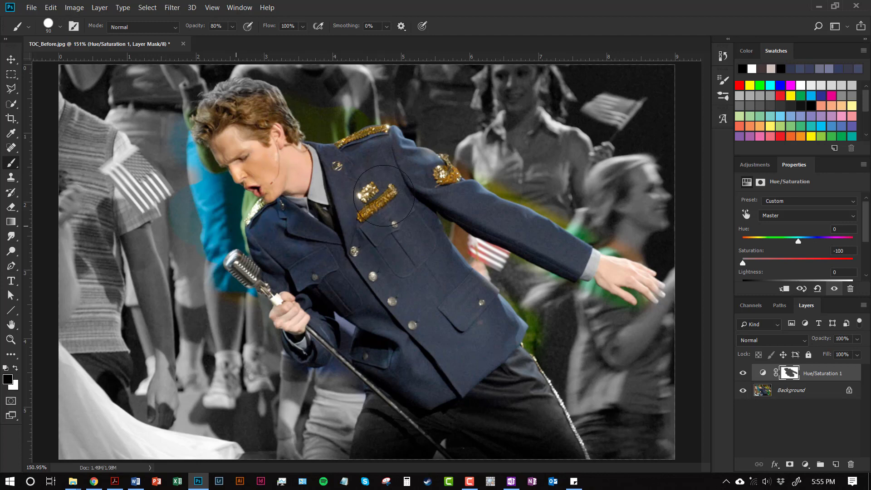
{"action": "mouse_move", "coordinate": [433, 136]}
{"action": "left_mouse_down"}
{"action": "mouse_move", "coordinate": [326, 126]}
{"action": "mouse_move", "coordinate": [368, 138]}
{"action": "mouse_move", "coordinate": [247, 146]}
{"action": "mouse_move", "coordinate": [183, 163]}
{"action": "mouse_move", "coordinate": [275, 167]}
{"action": "left_mouse_up"}
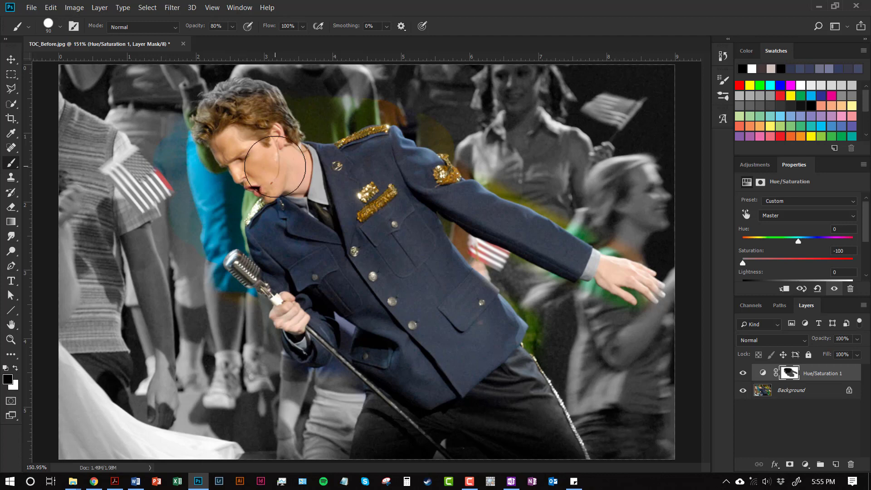
- Add a Brightness/Contrast adjustment layer on top of the stack and lower its brightness to -85
{"action": "left_click", "coordinate": [805, 410]}
{"action": "left_click", "coordinate": [821, 376]}
{"action": "left_click", "coordinate": [747, 164]}
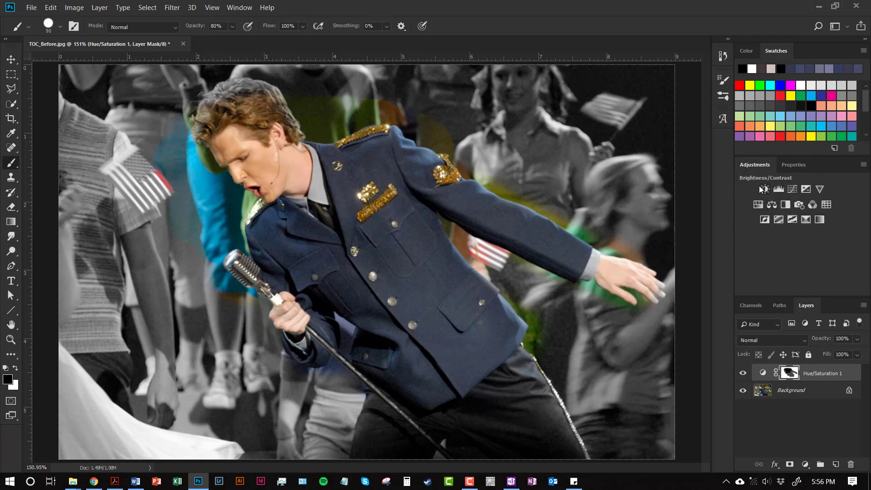
{"action": "left_click", "coordinate": [765, 188]}
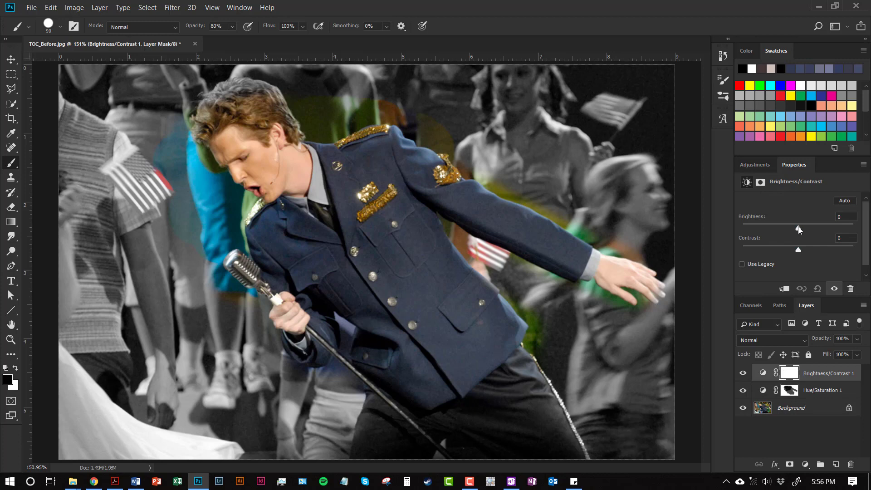
{"action": "left_click_drag", "start_coordinate": [798, 229], "coordinate": [767, 231]}
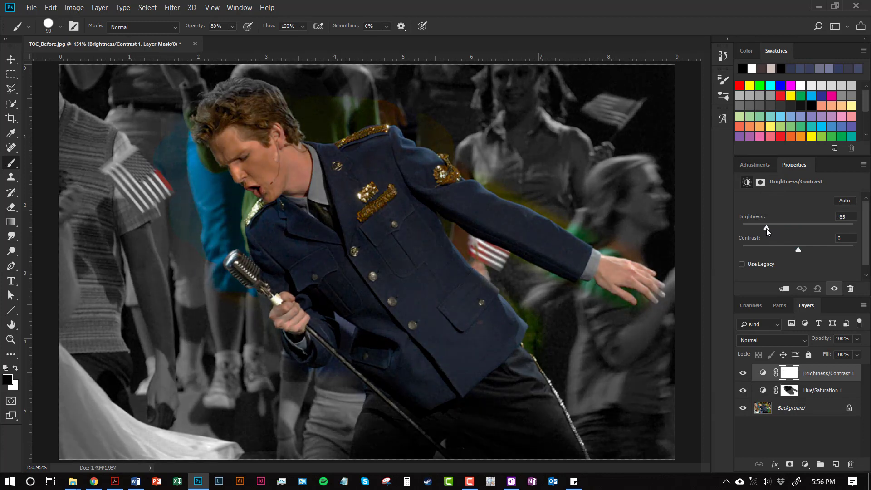
- Soften the brush edge and paint black on the Brightness/Contrast mask over the singer to restore his brightness
{"action": "left_click", "coordinate": [789, 373]}
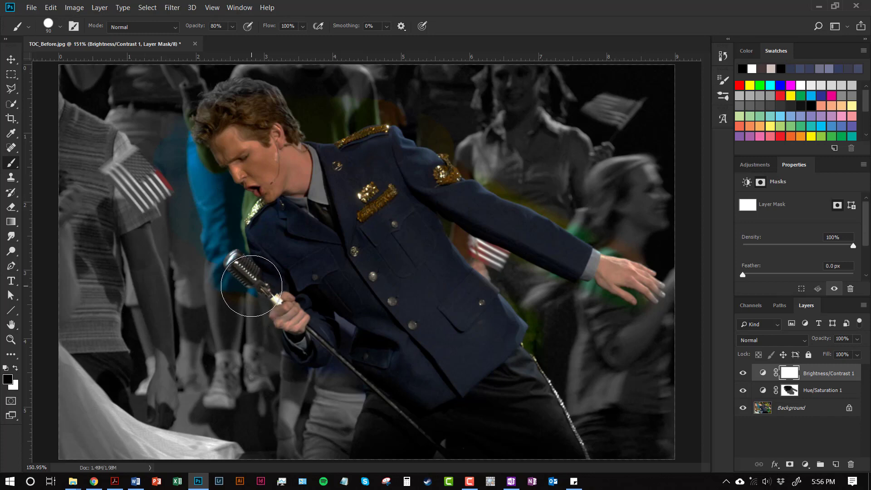
{"action": "key", "text": "shift+bracketleft"}
{"action": "key", "text": "shift+bracketleft"}
{"action": "key", "text": "shift+bracketleft"}
{"action": "key", "text": "shift+bracketleft"}
{"action": "mouse_move", "coordinate": [350, 209]}
{"action": "left_mouse_down"}
{"action": "mouse_move", "coordinate": [323, 196]}
{"action": "mouse_move", "coordinate": [310, 169]}
{"action": "mouse_move", "coordinate": [254, 150]}
{"action": "mouse_move", "coordinate": [195, 156]}
{"action": "mouse_move", "coordinate": [295, 116]}
{"action": "mouse_move", "coordinate": [275, 118]}
{"action": "mouse_move", "coordinate": [415, 204]}
{"action": "mouse_move", "coordinate": [502, 210]}
{"action": "mouse_move", "coordinate": [458, 246]}
{"action": "mouse_move", "coordinate": [447, 268]}
{"action": "mouse_move", "coordinate": [342, 311]}
{"action": "left_mouse_up"}
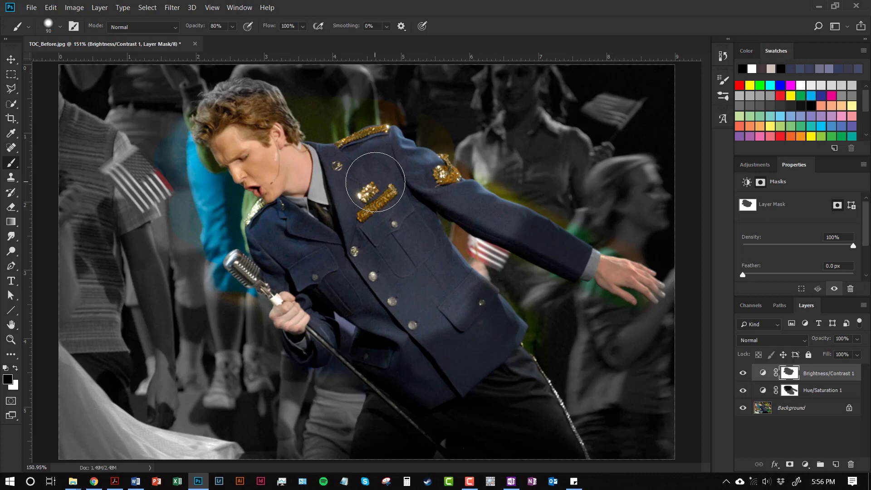
{"action": "mouse_move", "coordinate": [276, 159]}
{"action": "left_mouse_down"}
{"action": "mouse_move", "coordinate": [191, 181]}
{"action": "mouse_move", "coordinate": [327, 190]}
{"action": "left_mouse_up"}
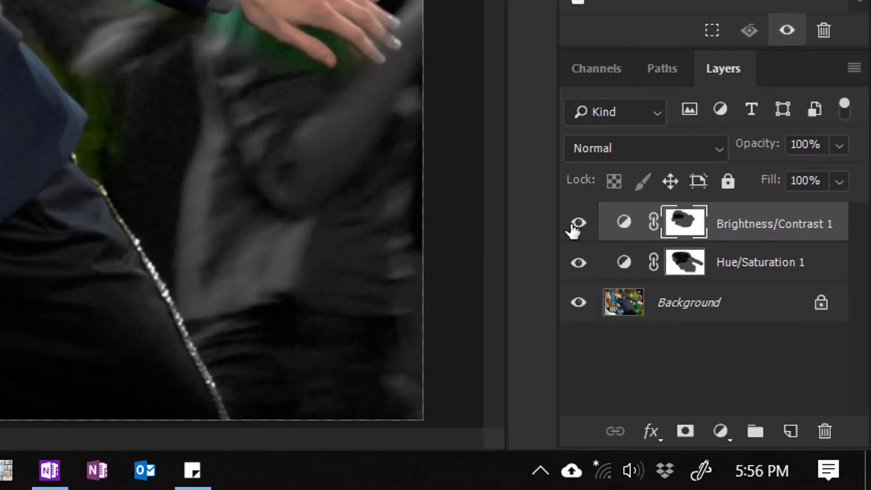
- Hide the Brightness/Contrast 1 and Hue/Saturation 1 layers and make the Background layer active
{"action": "left_click", "coordinate": [598, 245]}
{"action": "left_click", "coordinate": [601, 281]}
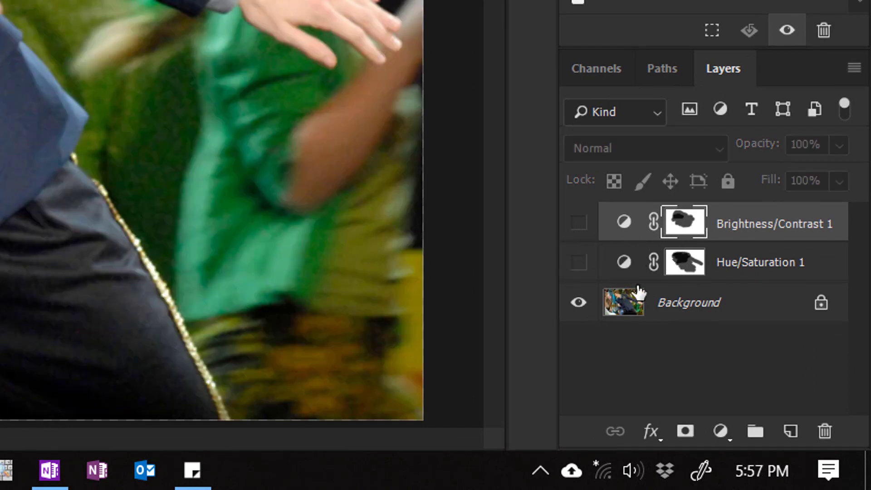
{"action": "left_click", "coordinate": [747, 312]}
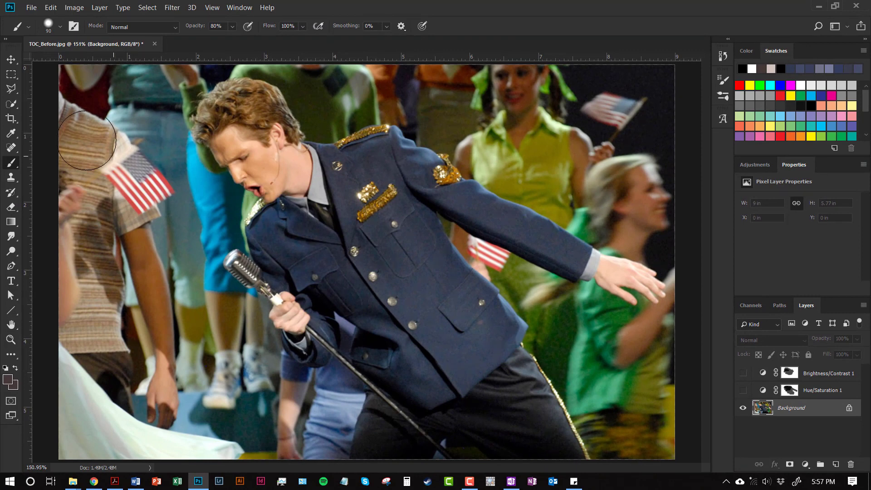
- Select the singer with the Quick Selection tool and subtract the blue-clothed figure behind him from the selection
{"action": "left_click", "coordinate": [12, 105]}
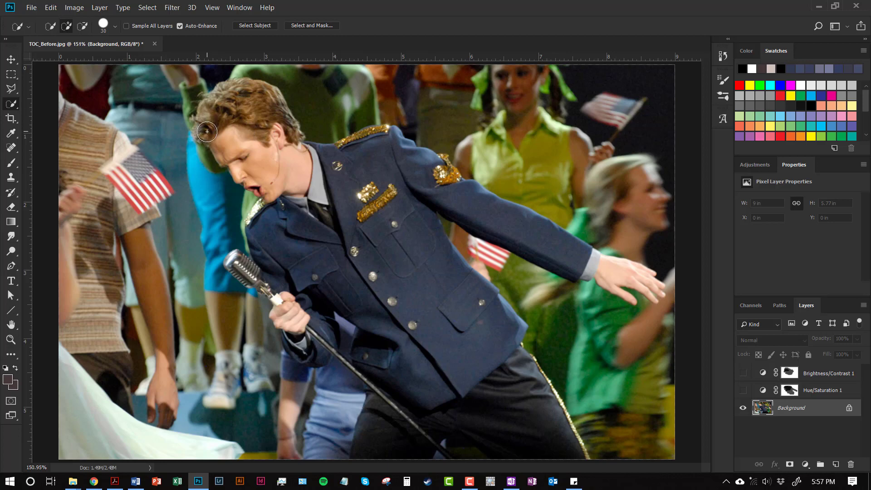
{"action": "left_click", "coordinate": [207, 118]}
{"action": "mouse_move", "coordinate": [207, 118]}
{"action": "left_mouse_down"}
{"action": "mouse_move", "coordinate": [242, 98]}
{"action": "mouse_move", "coordinate": [267, 114]}
{"action": "mouse_move", "coordinate": [267, 128]}
{"action": "mouse_move", "coordinate": [233, 129]}
{"action": "mouse_move", "coordinate": [265, 179]}
{"action": "mouse_move", "coordinate": [282, 186]}
{"action": "mouse_move", "coordinate": [321, 157]}
{"action": "mouse_move", "coordinate": [395, 158]}
{"action": "mouse_move", "coordinate": [622, 275]}
{"action": "left_mouse_up"}
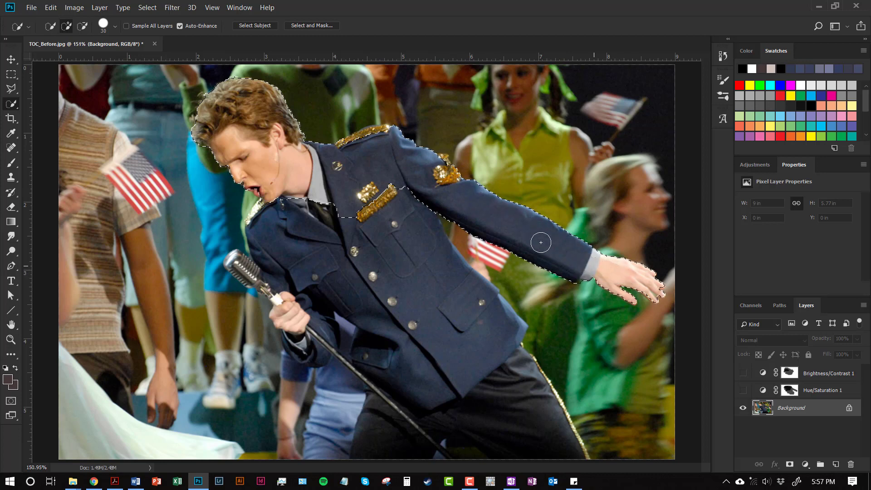
{"action": "mouse_move", "coordinate": [405, 187]}
{"action": "left_mouse_down"}
{"action": "mouse_move", "coordinate": [550, 450]}
{"action": "mouse_move", "coordinate": [453, 414]}
{"action": "mouse_move", "coordinate": [388, 444]}
{"action": "mouse_move", "coordinate": [398, 385]}
{"action": "mouse_move", "coordinate": [339, 323]}
{"action": "mouse_move", "coordinate": [314, 313]}
{"action": "mouse_move", "coordinate": [309, 352]}
{"action": "mouse_move", "coordinate": [290, 336]}
{"action": "mouse_move", "coordinate": [289, 306]}
{"action": "mouse_move", "coordinate": [272, 283]}
{"action": "mouse_move", "coordinate": [240, 266]}
{"action": "mouse_move", "coordinate": [286, 295]}
{"action": "left_mouse_up"}
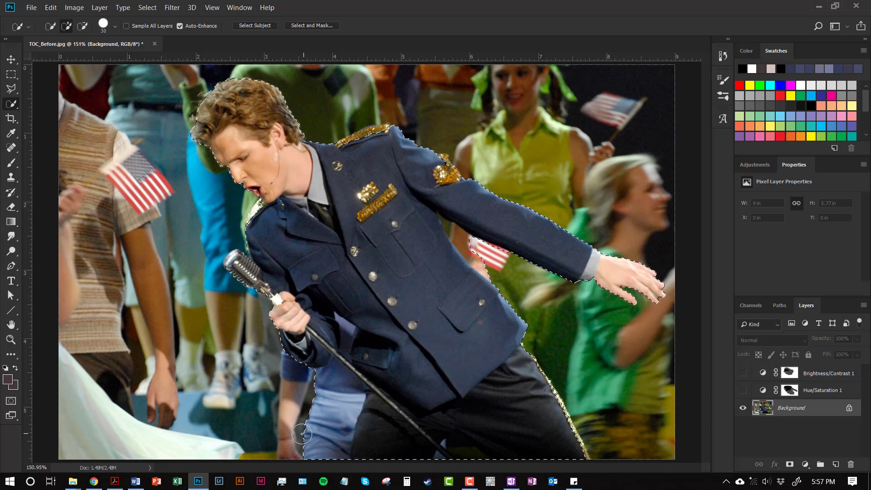
{"action": "key", "text": "alt"}
{"action": "mouse_move", "coordinate": [288, 434]}
{"action": "left_mouse_down"}
{"action": "mouse_move", "coordinate": [308, 447]}
{"action": "mouse_move", "coordinate": [331, 391]}
{"action": "left_mouse_up"}
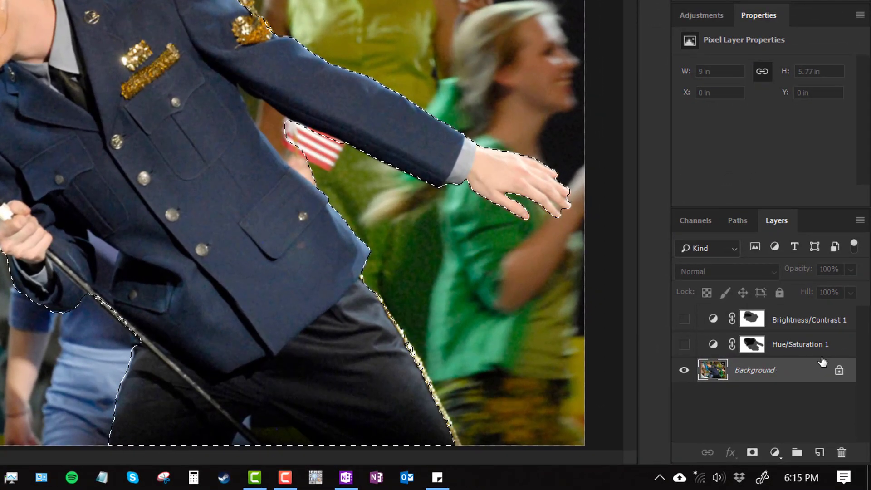
- Add a Hue/Saturation adjustment layer masked to the selected singer and enable its Colorize option
{"action": "left_click", "coordinate": [705, 15]}
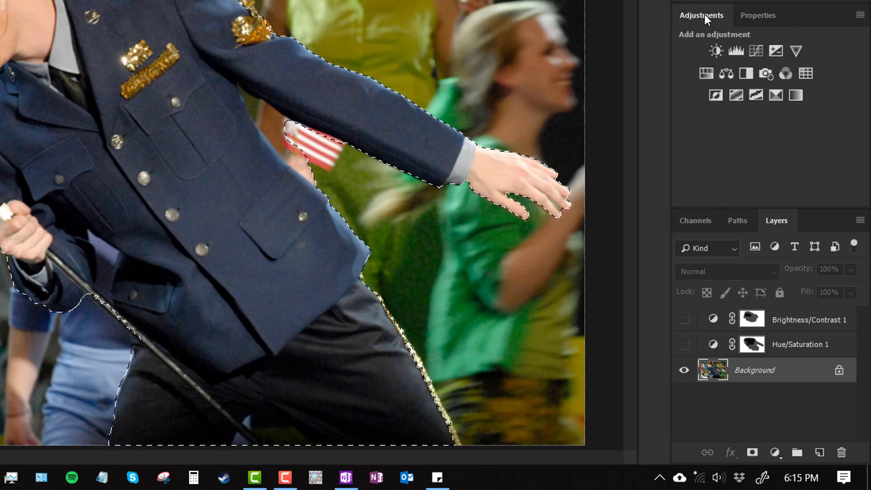
{"action": "left_click", "coordinate": [707, 75]}
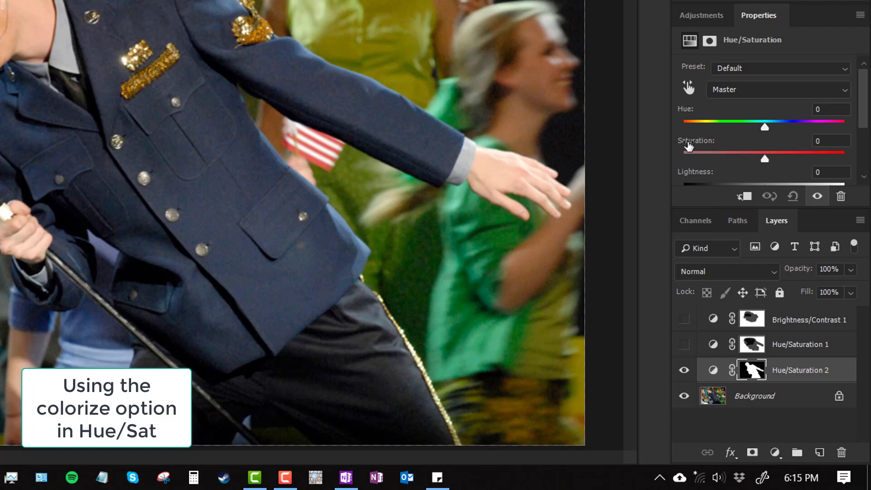
{"action": "scroll", "coordinate": [736, 142], "scroll_direction": "down", "scroll_amount": 1}
{"action": "scroll", "coordinate": [736, 148], "scroll_direction": "down", "scroll_amount": 2}
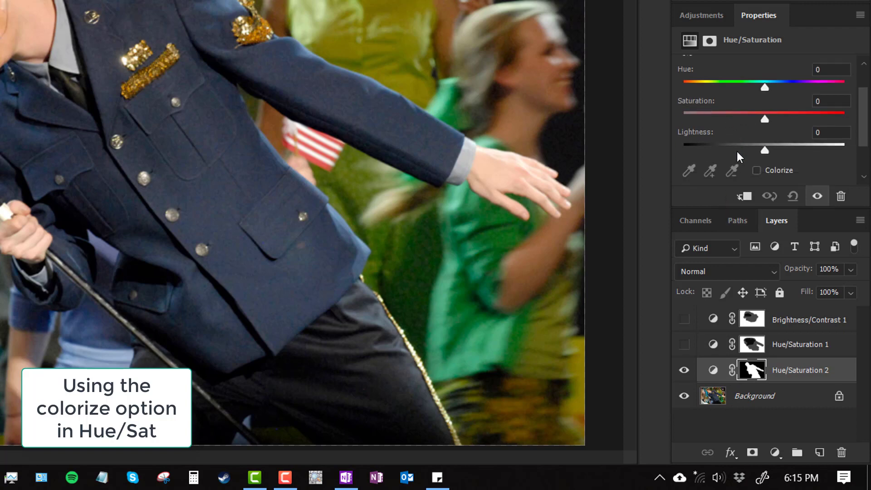
{"action": "left_click_drag", "start_coordinate": [762, 217], "coordinate": [761, 250]}
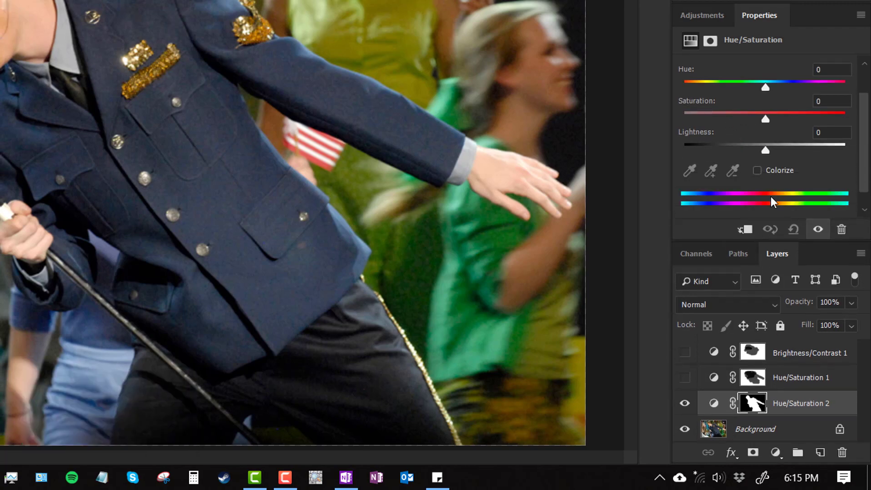
{"action": "left_click", "coordinate": [758, 171]}
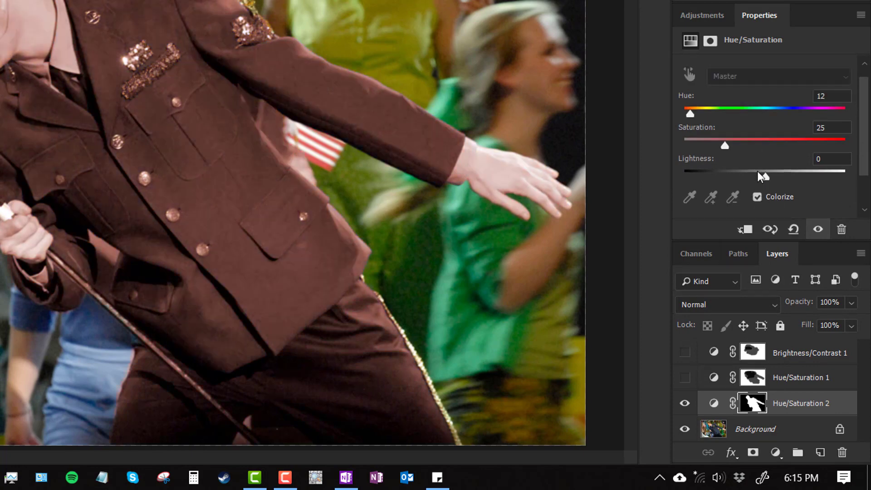
{"action": "scroll", "coordinate": [758, 171], "scroll_direction": "up", "scroll_amount": 1}
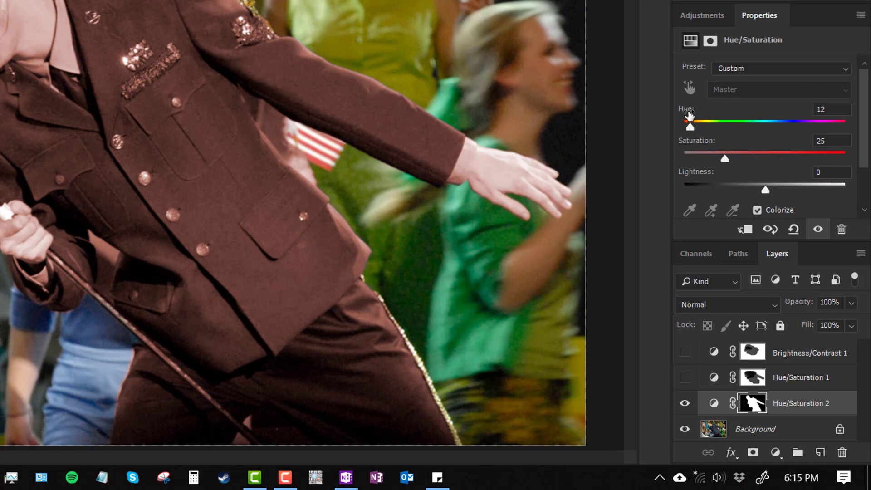
- Set the singer's colorize hue to 75 on the Hue/Saturation 2 layer and duplicate that layer
{"action": "left_click_drag", "start_coordinate": [690, 123], "coordinate": [742, 122]}
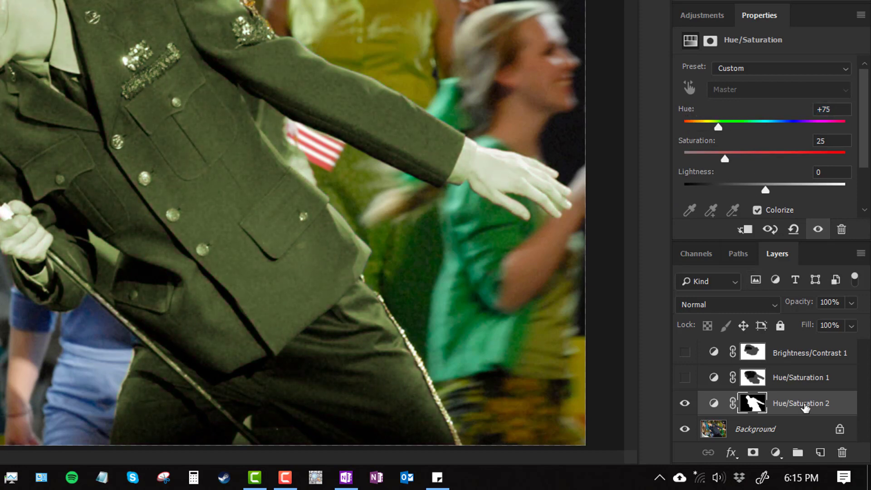
{"action": "left_click", "coordinate": [805, 430]}
{"action": "left_click", "coordinate": [797, 403]}
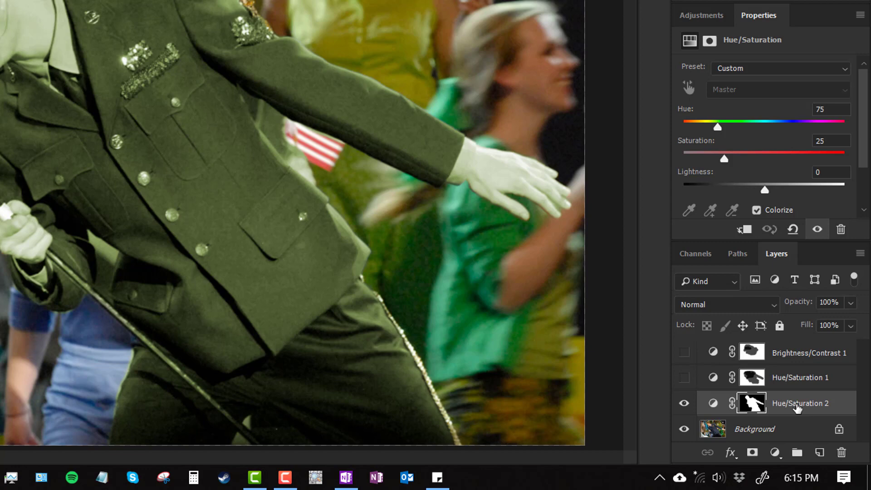
{"action": "left_click_drag", "start_coordinate": [798, 408], "coordinate": [821, 451]}
{"action": "scroll", "coordinate": [802, 422], "scroll_direction": "down", "scroll_amount": 1}
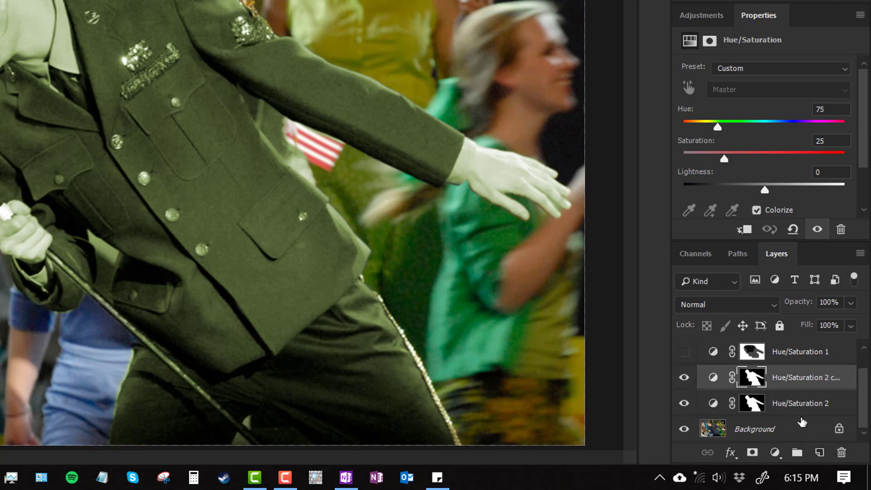
- Invert the layer mask of the original Hue/Saturation 2 layer so it targets the background instead of the singer
{"action": "left_click", "coordinate": [792, 405]}
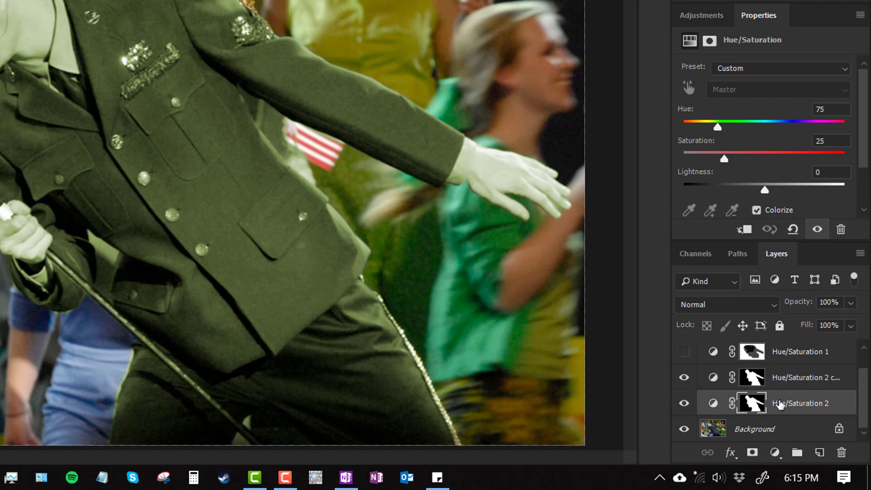
{"action": "left_click", "coordinate": [752, 405]}
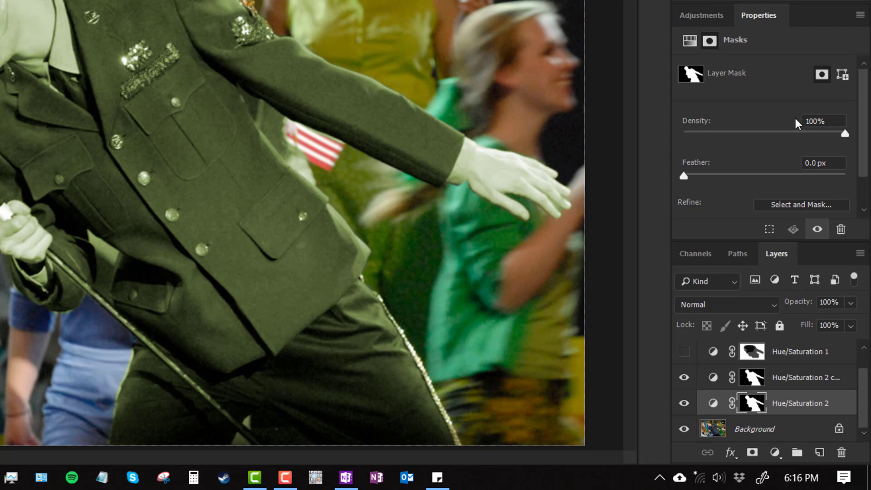
{"action": "scroll", "coordinate": [753, 143], "scroll_direction": "down", "scroll_amount": 1}
{"action": "scroll", "coordinate": [753, 143], "scroll_direction": "down", "scroll_amount": 1}
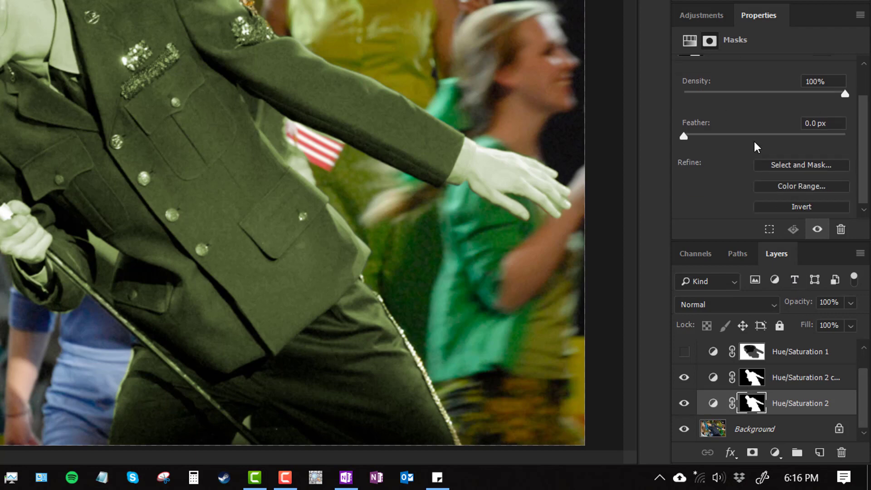
{"action": "scroll", "coordinate": [754, 141], "scroll_direction": "up", "scroll_amount": 2}
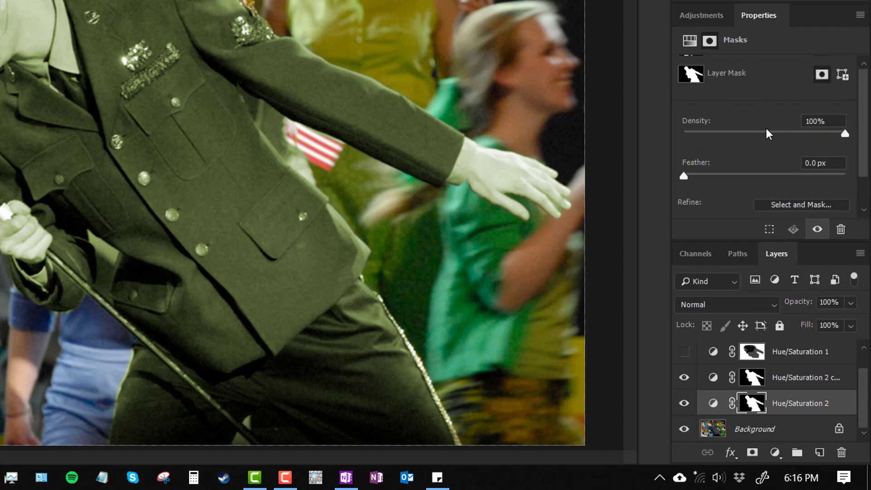
{"action": "scroll", "coordinate": [767, 127], "scroll_direction": "down", "scroll_amount": 2}
{"action": "scroll", "coordinate": [761, 132], "scroll_direction": "down", "scroll_amount": 1}
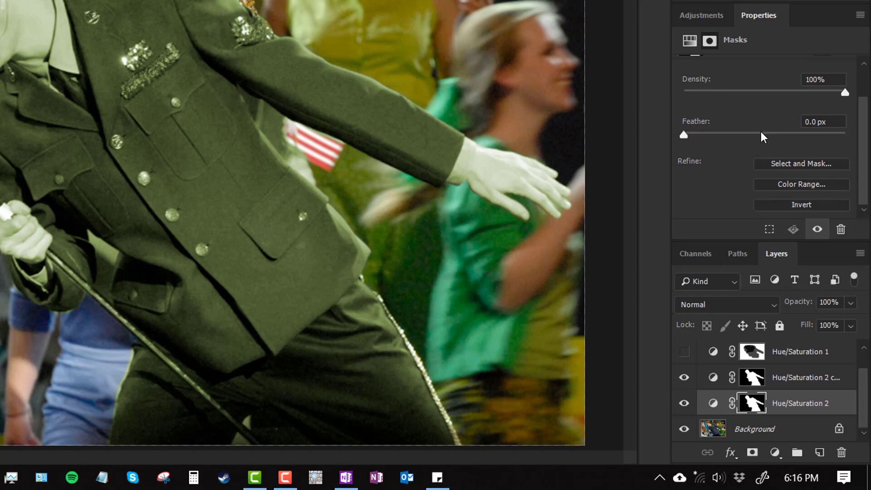
{"action": "left_click", "coordinate": [807, 206]}
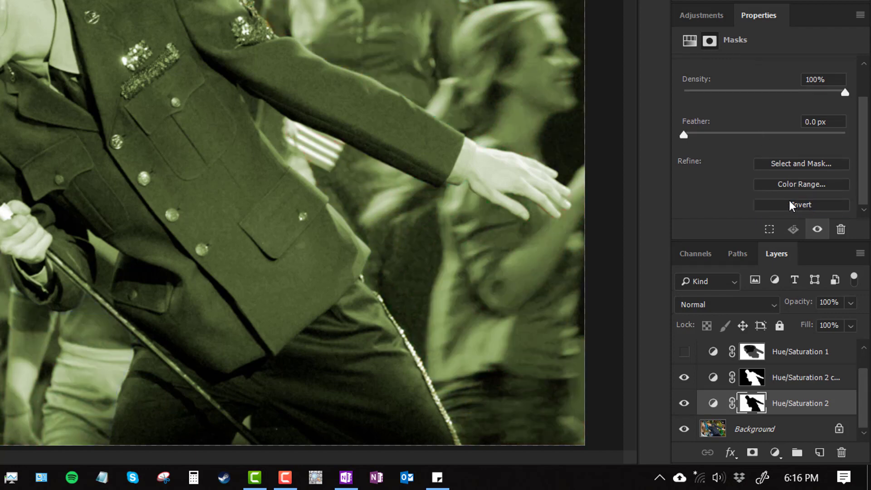
- Disable Colorize on the Hue/Saturation 2 adjustment and set its saturation to -100
{"action": "left_click", "coordinate": [711, 404]}
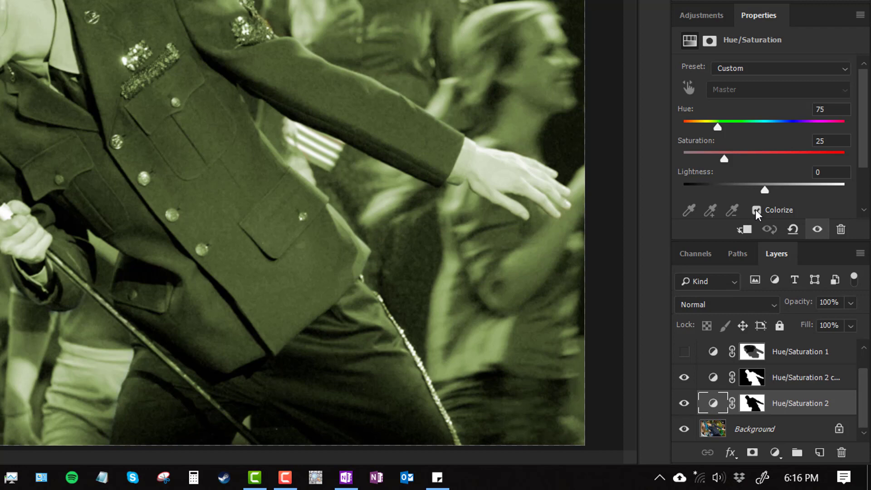
{"action": "left_click", "coordinate": [757, 210]}
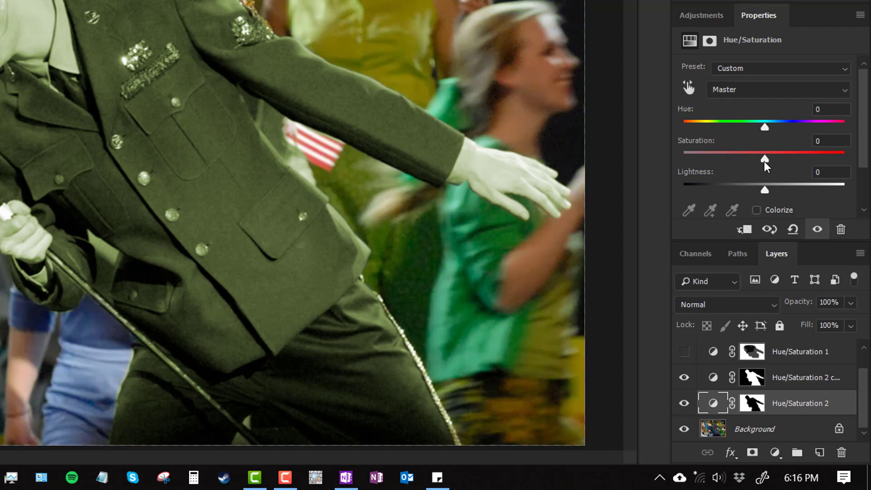
{"action": "left_click_drag", "start_coordinate": [767, 159], "coordinate": [684, 166]}
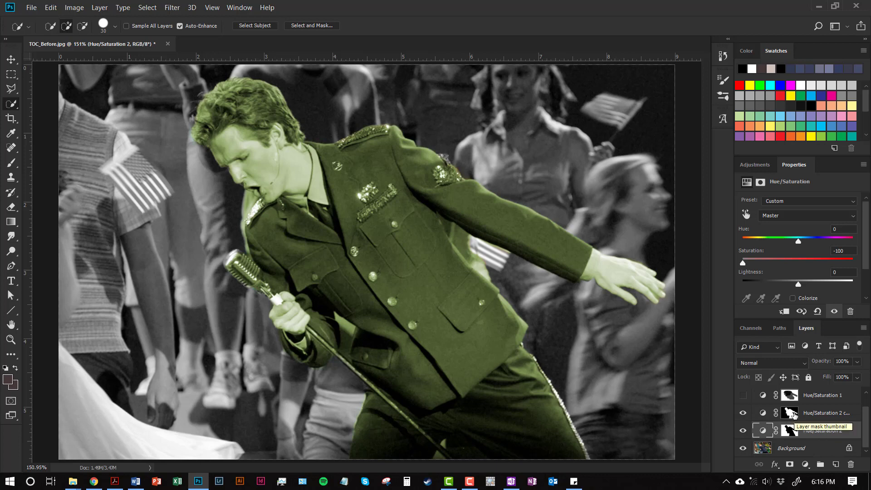
- Make the Hue/Saturation 2 copy layer active and hide it to remove the green tint from the singer
{"action": "left_click", "coordinate": [763, 414]}
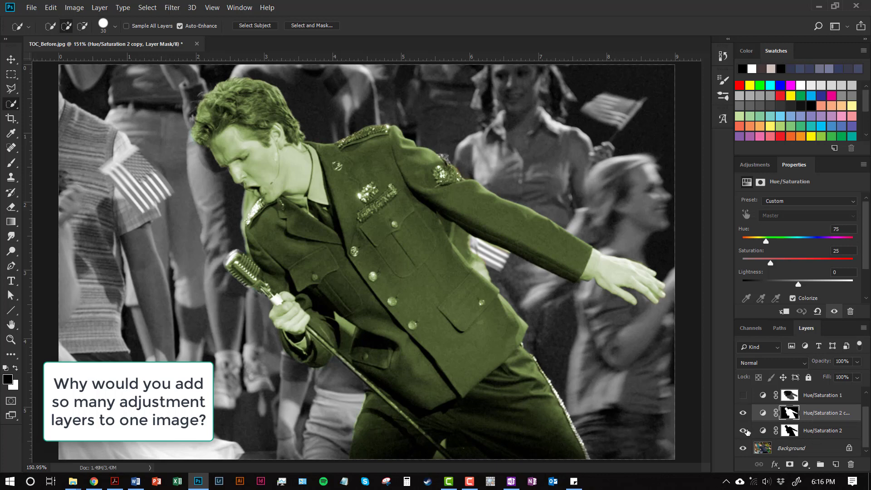
{"action": "scroll", "coordinate": [746, 428], "scroll_direction": "up", "scroll_amount": 1}
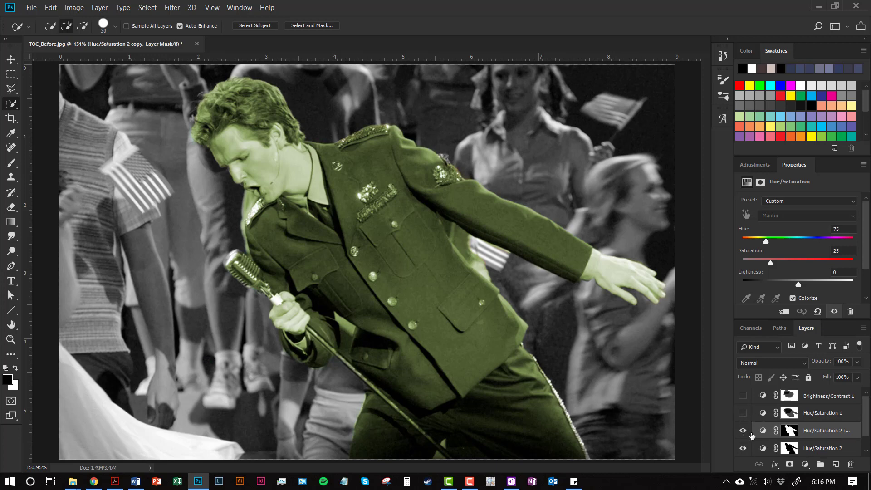
{"action": "scroll", "coordinate": [803, 430], "scroll_direction": "down", "scroll_amount": 1}
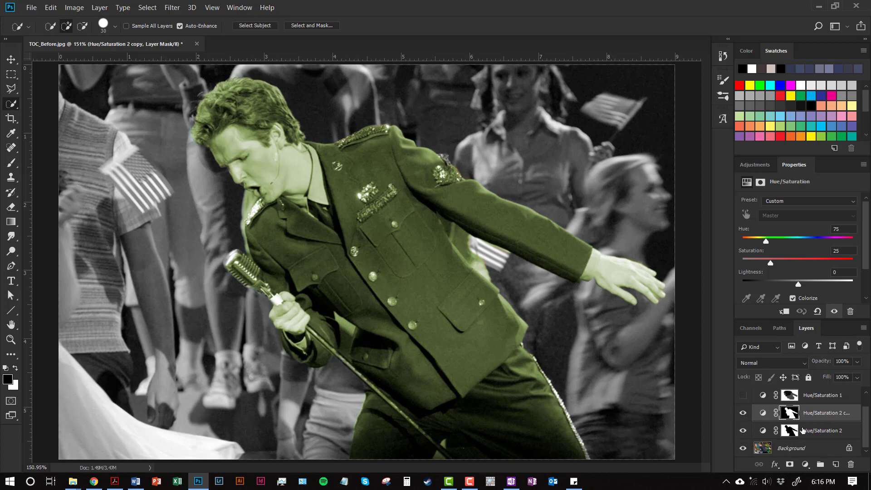
{"action": "left_click", "coordinate": [743, 414]}
{"action": "scroll", "coordinate": [749, 427], "scroll_direction": "up", "scroll_amount": 1}
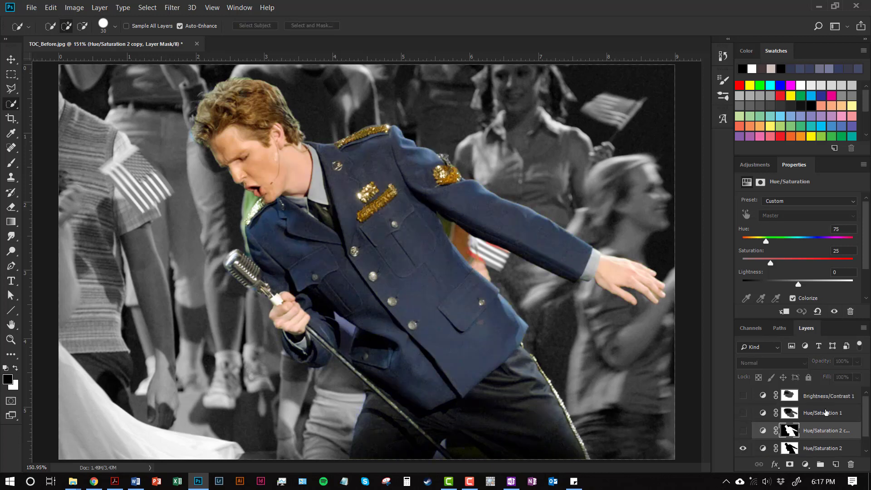